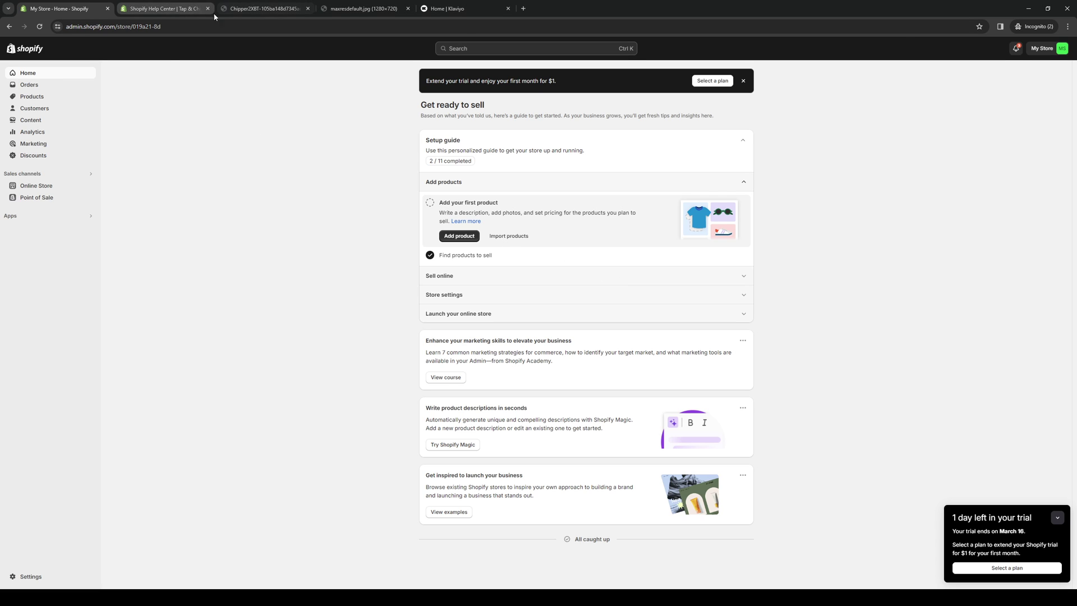
# - Look through the card reader photo tabs and the Tap & Chip Reader help article
pyautogui.click(263, 8)
pyautogui.click(372, 10)
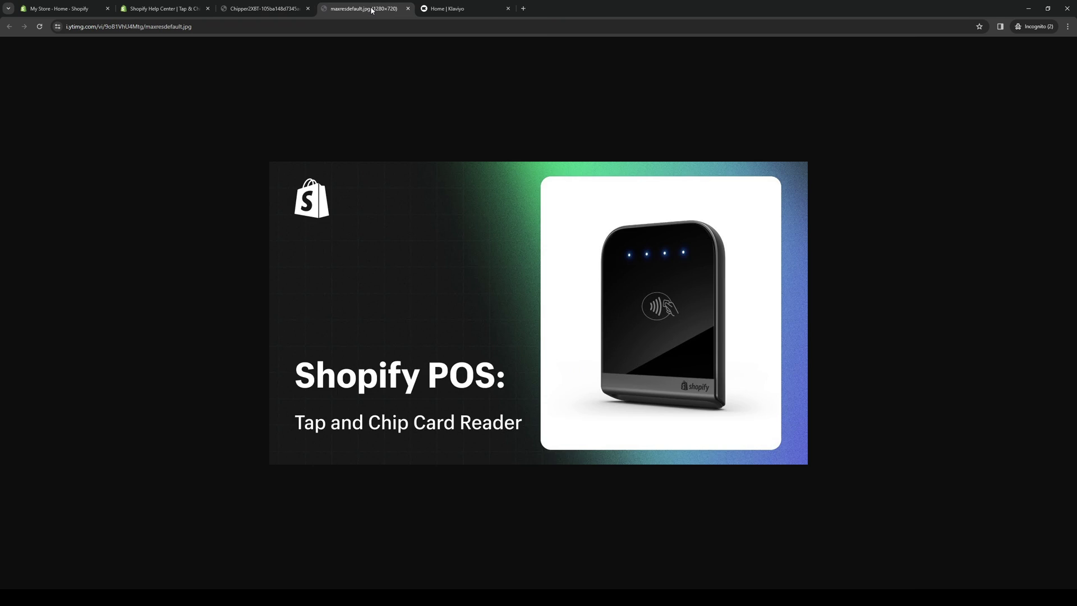
pyautogui.click(266, 12)
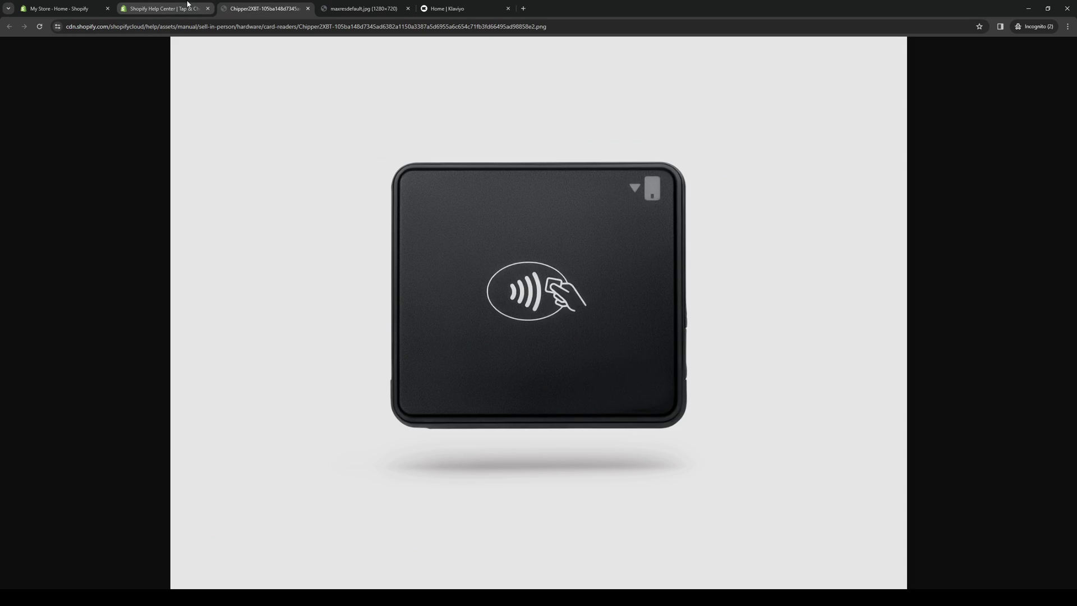
pyautogui.click(182, 9)
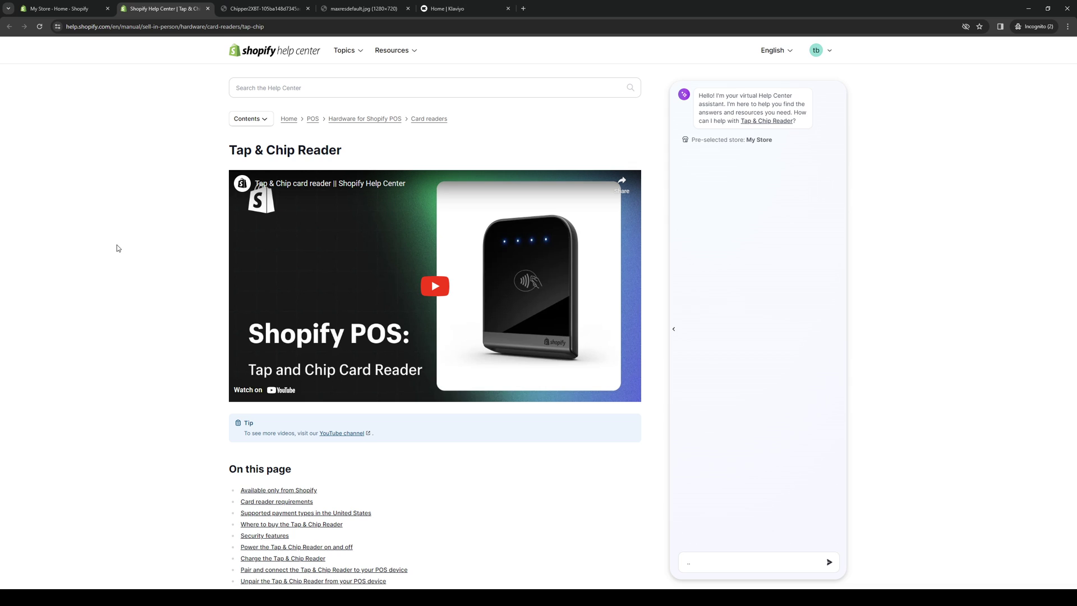
pyautogui.click(62, 8)
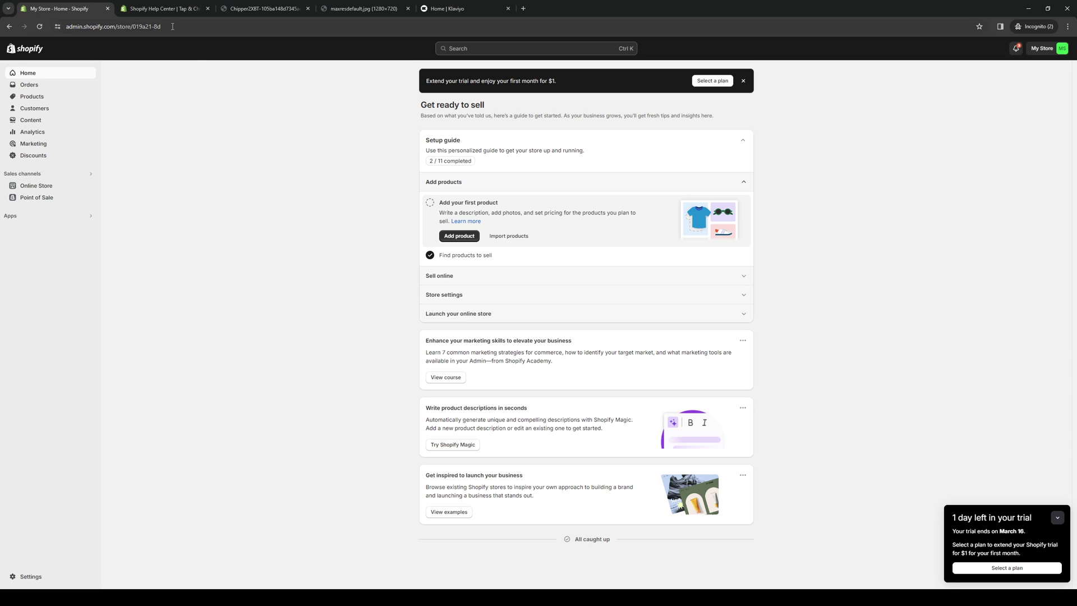
# - Revisit the Tap and Chip Card Reader thumbnail, then scroll down the help article
pyautogui.click(162, 8)
pyautogui.click(341, 7)
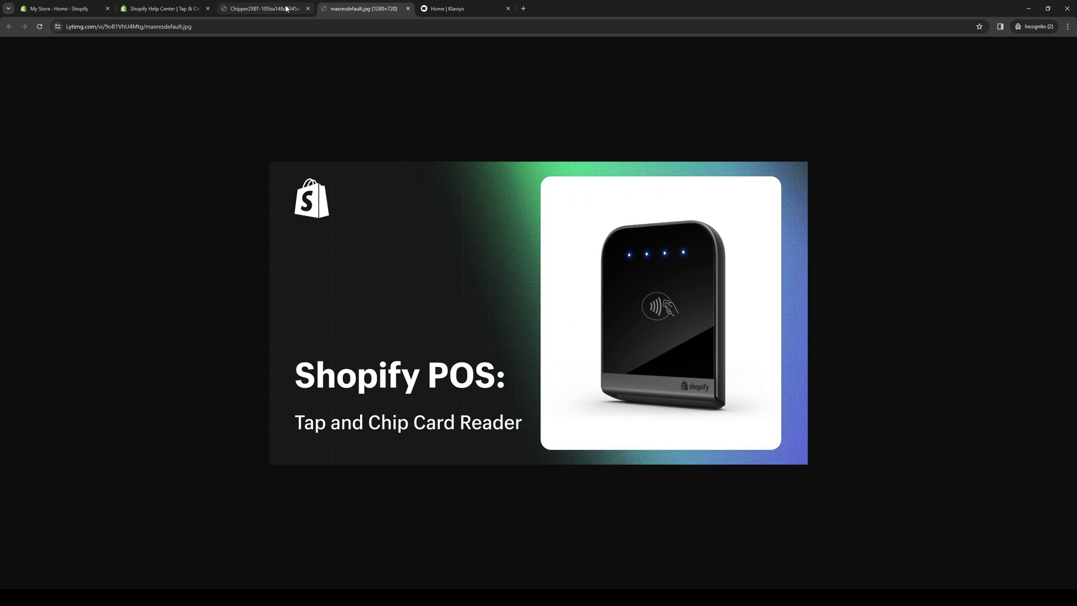
pyautogui.click(163, 7)
pyautogui.scroll(-5, 163, 379)
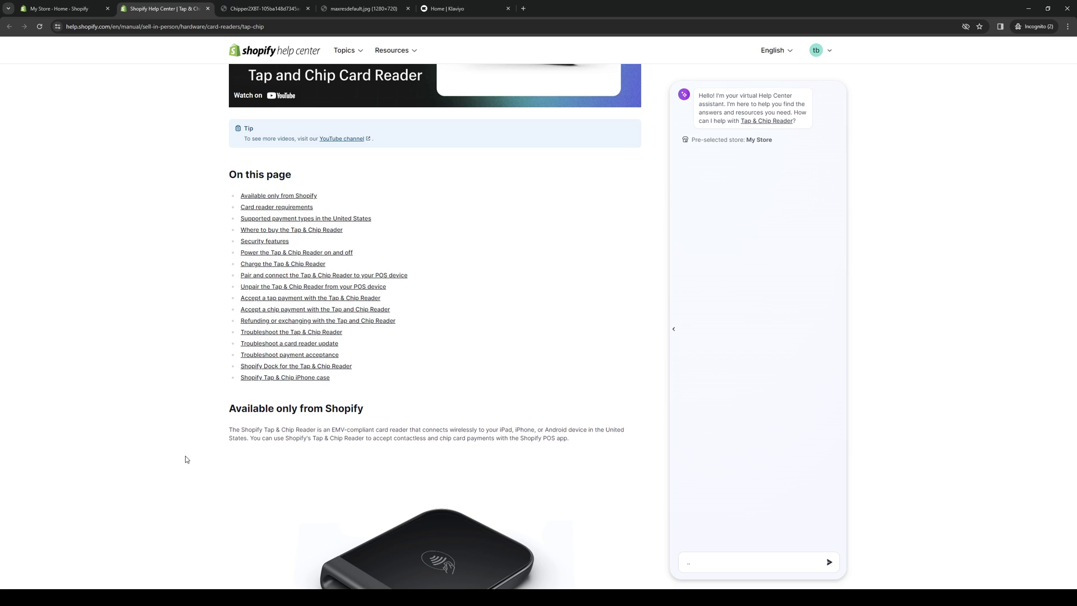
# - Search the App Store for 'POS' apps (611 results), then return to the help article
pyautogui.click(59, 9)
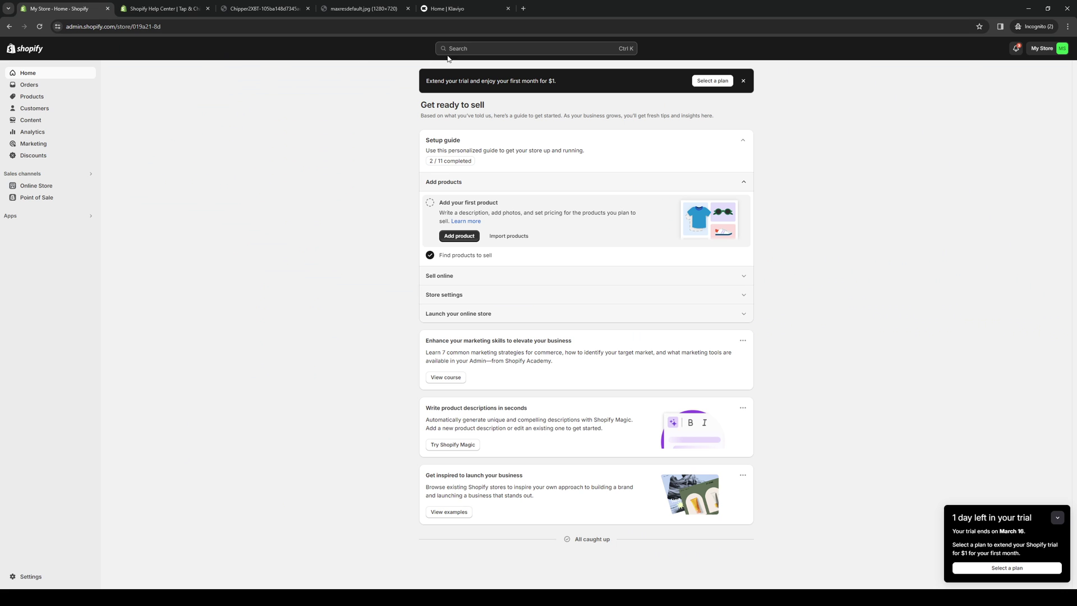
pyautogui.click(474, 50)
pyautogui.write('pos')
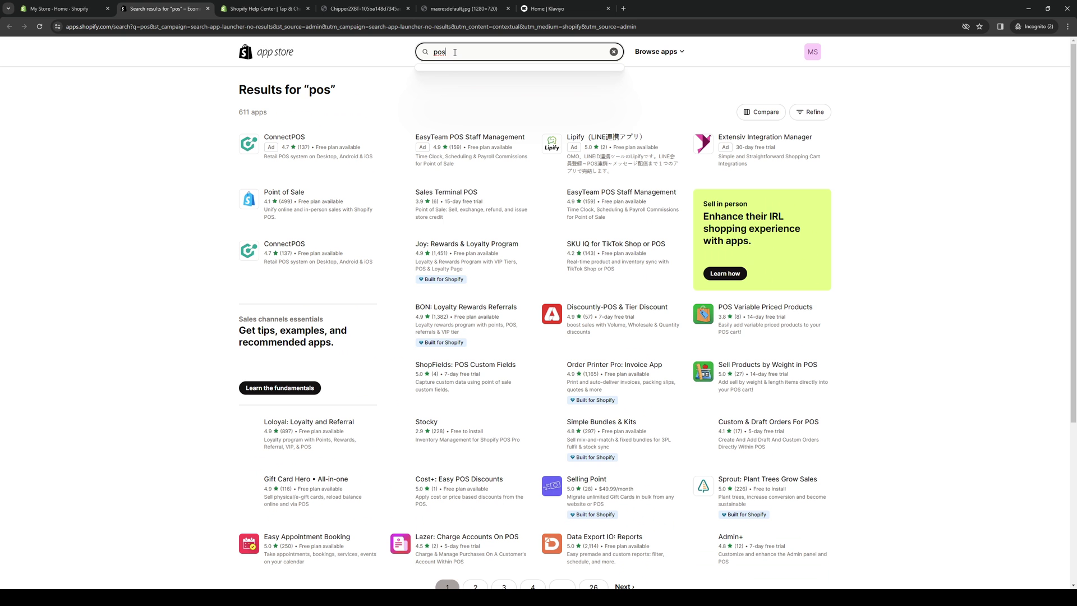
pyautogui.click(454, 52)
pyautogui.press('BackSpace')
pyautogui.write('POS')
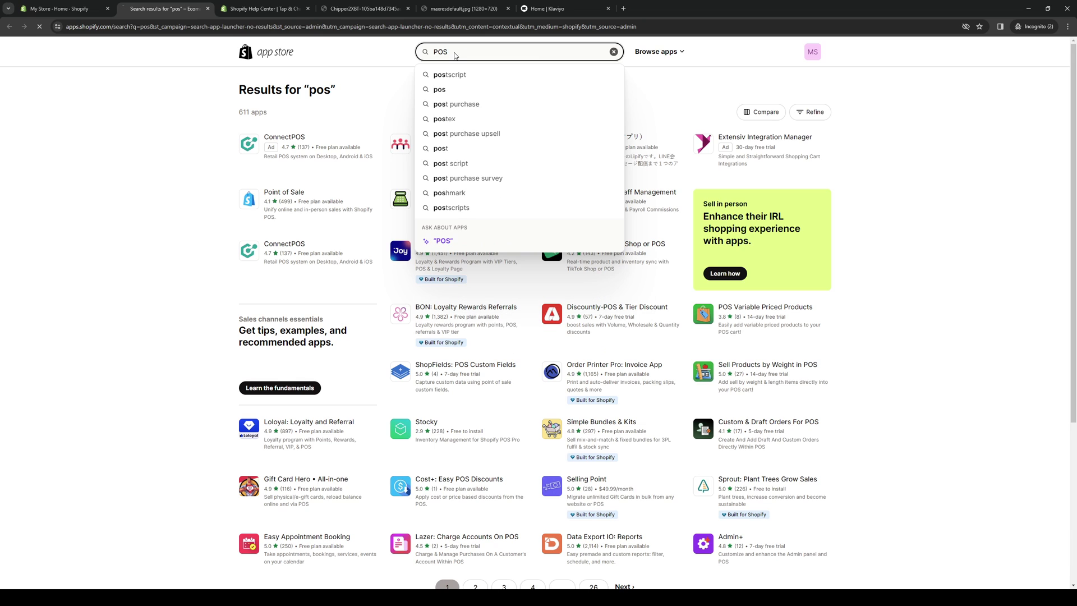
pyautogui.press('Return')
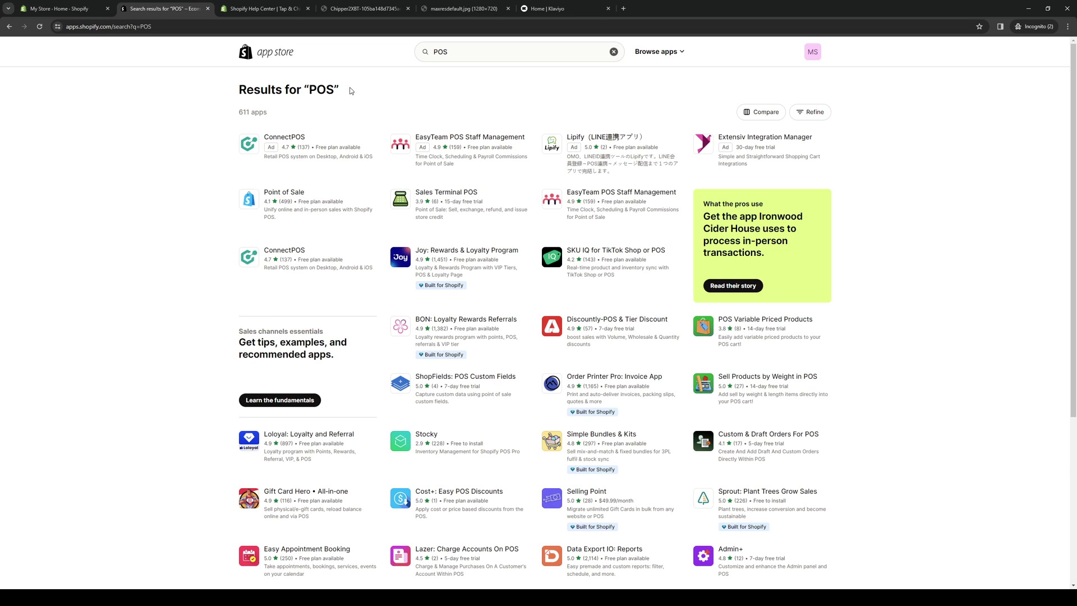
pyautogui.click(363, 9)
pyautogui.click(262, 8)
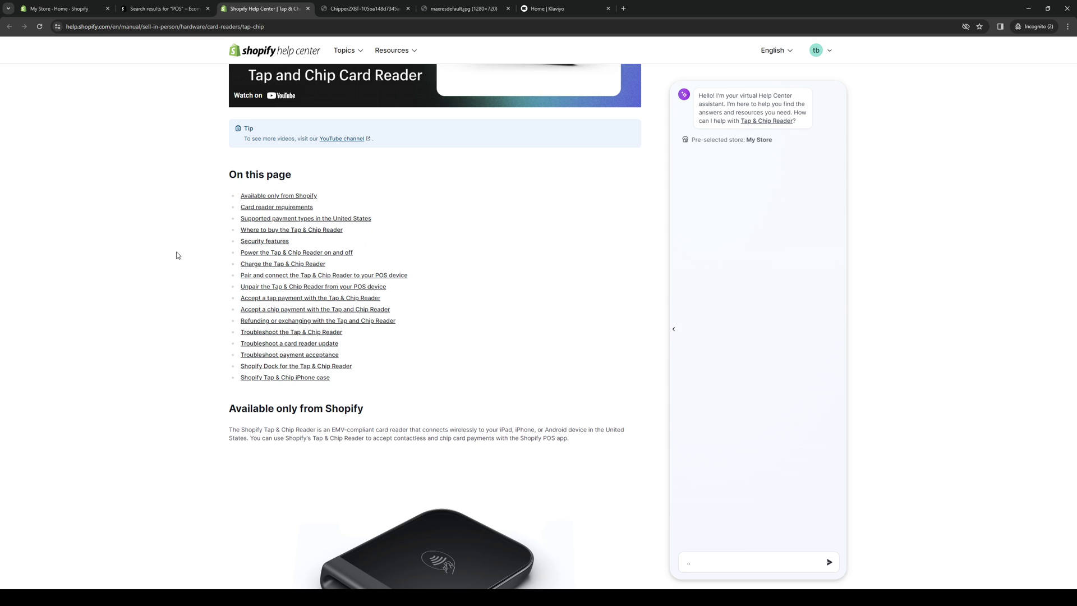
# - Scroll past the On this page list to the Note box on supported countries
pyautogui.scroll(-1, 472, 431)
pyautogui.scroll(-3, 438, 362)
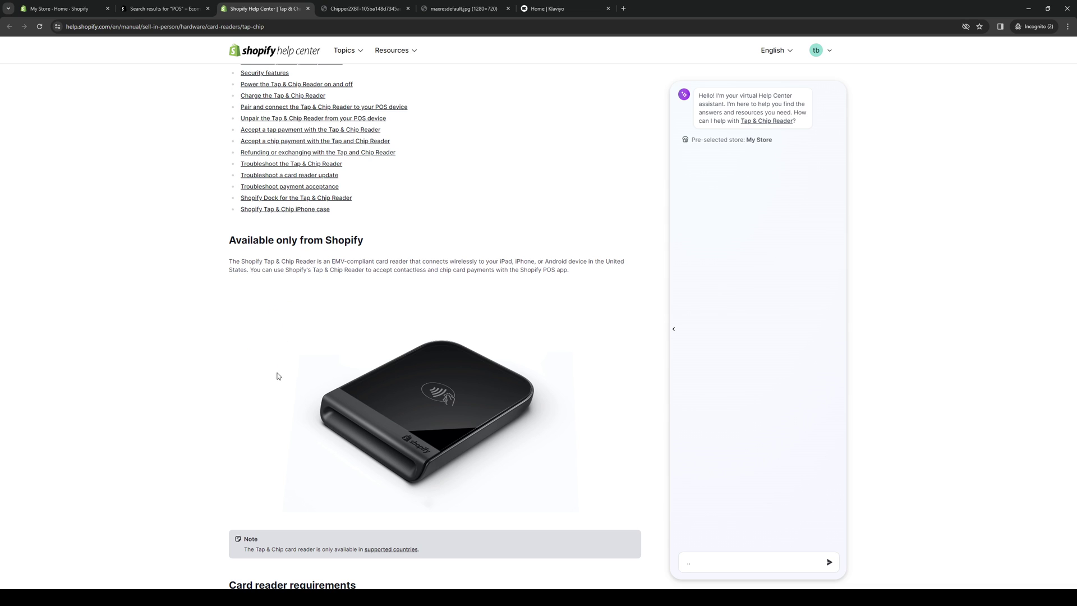
# - Close the POS app results tab, select the myshopify store address, and close Settings
pyautogui.click(178, 9)
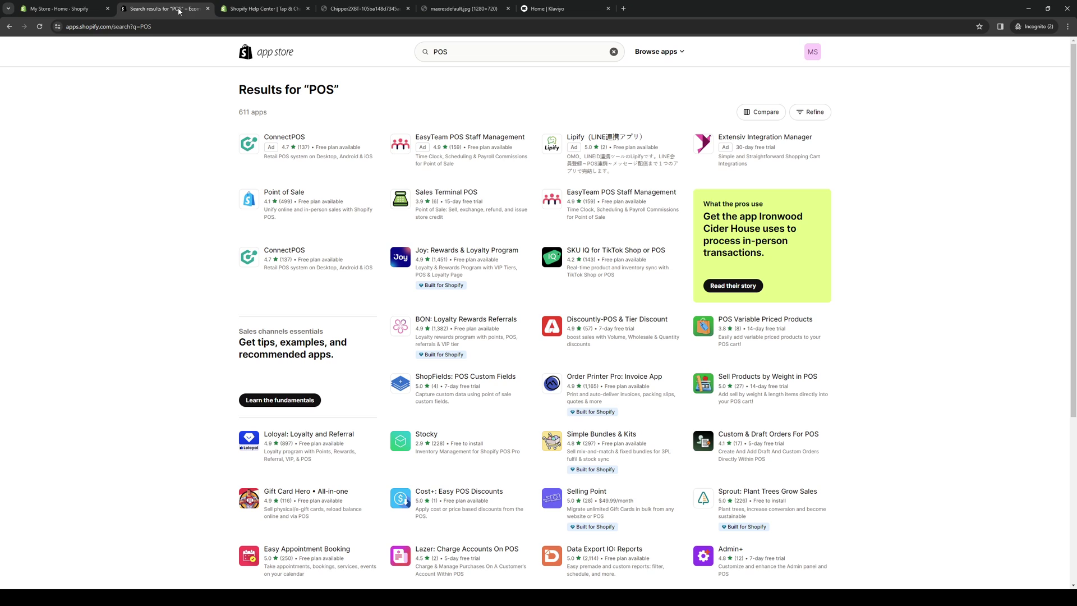
pyautogui.click(208, 8)
pyautogui.click(59, 8)
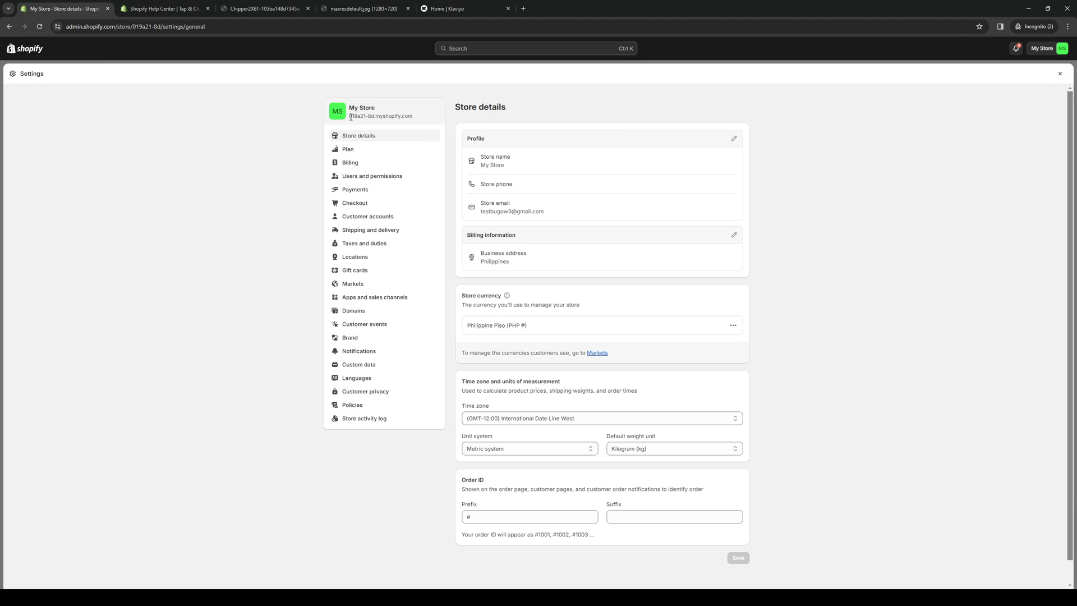
pyautogui.moveTo(349, 116); pyautogui.dragTo(417, 116)
pyautogui.click(1059, 73)
# - Jump via On this page to Available only from Shopify, then to Where to buy the Tap & Chip Reader
pyautogui.hotkey('ctrl', 'Tab')
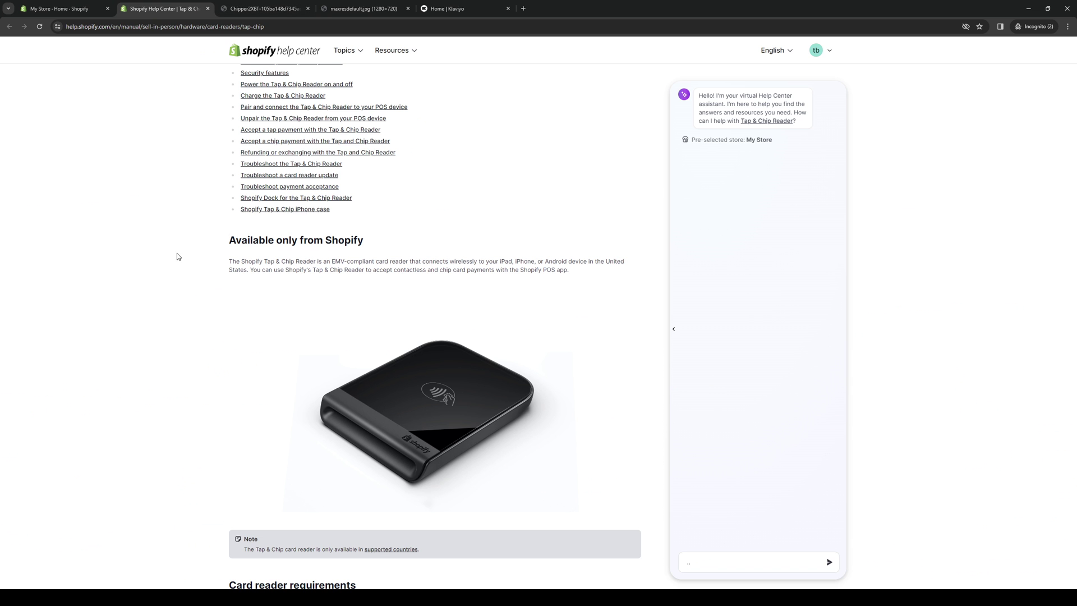
pyautogui.scroll(2, 174, 255)
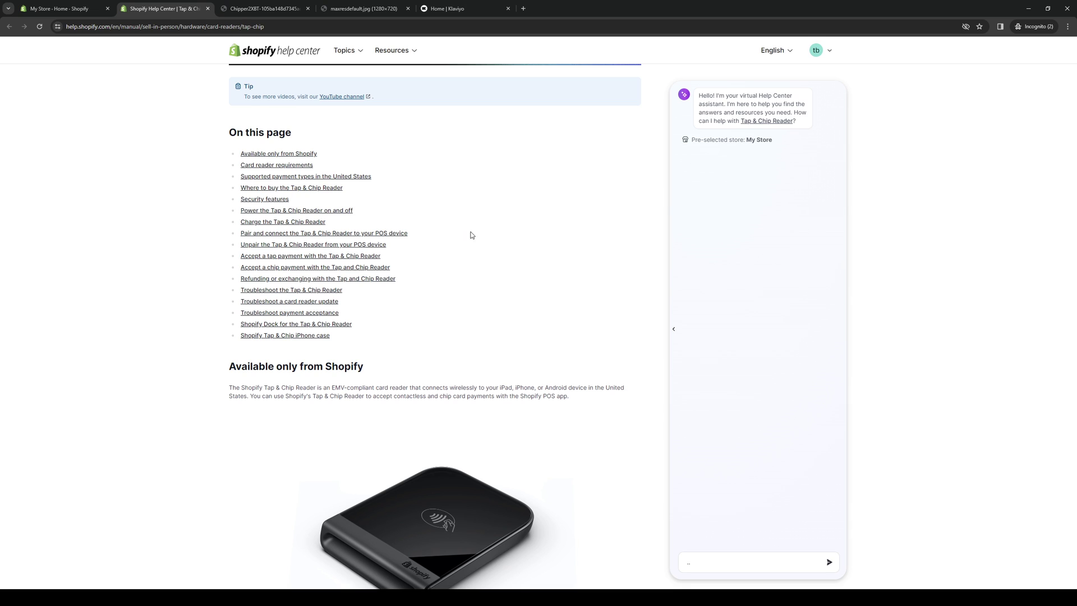
pyautogui.scroll(1, 452, 256)
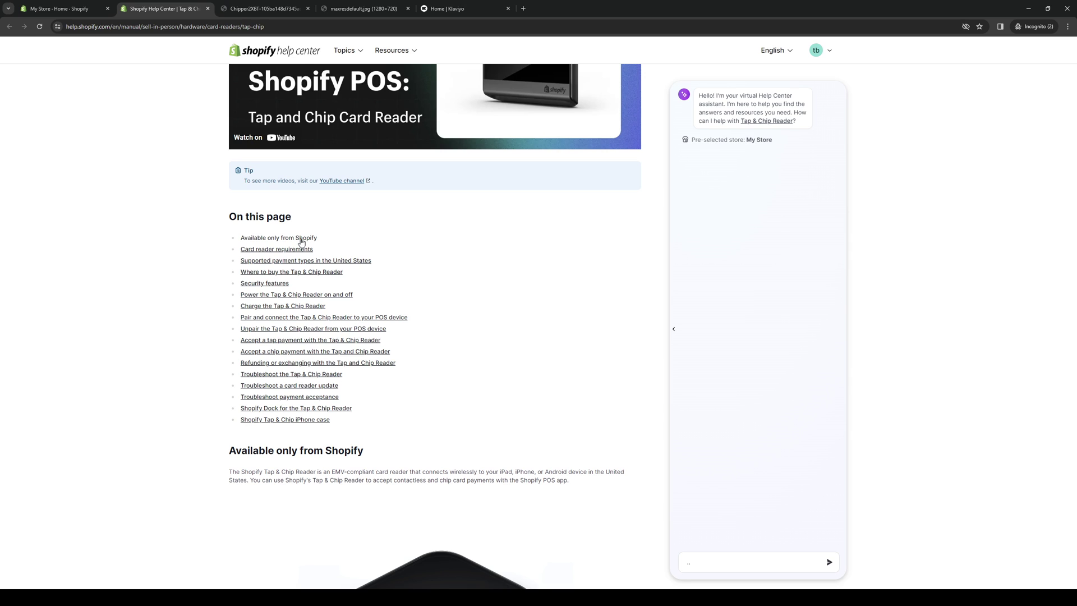
pyautogui.scroll(2, 290, 314)
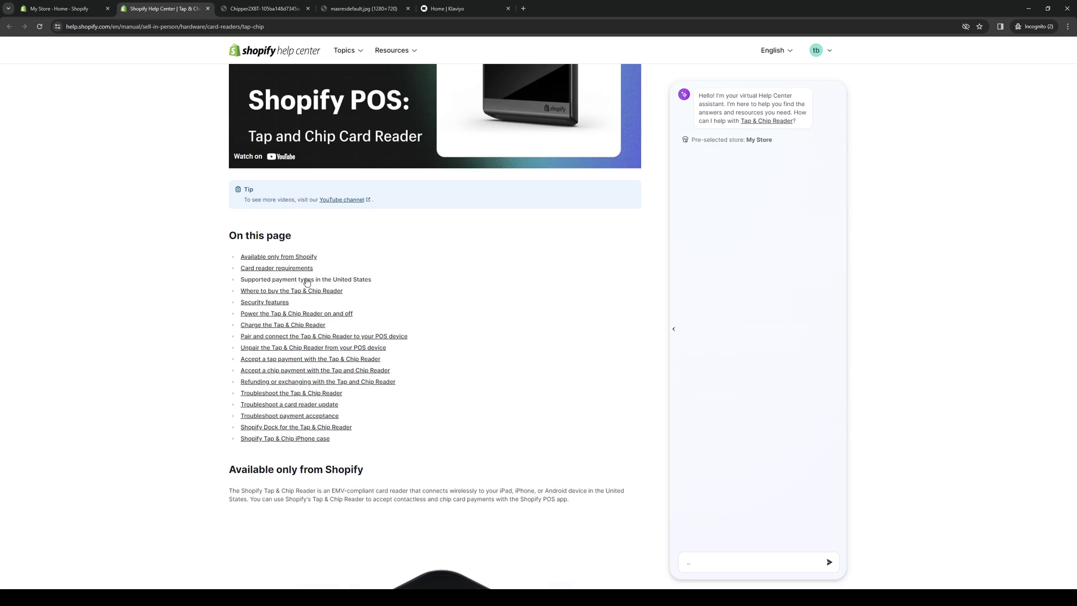
pyautogui.click(288, 365)
pyautogui.scroll(8, 261, 220)
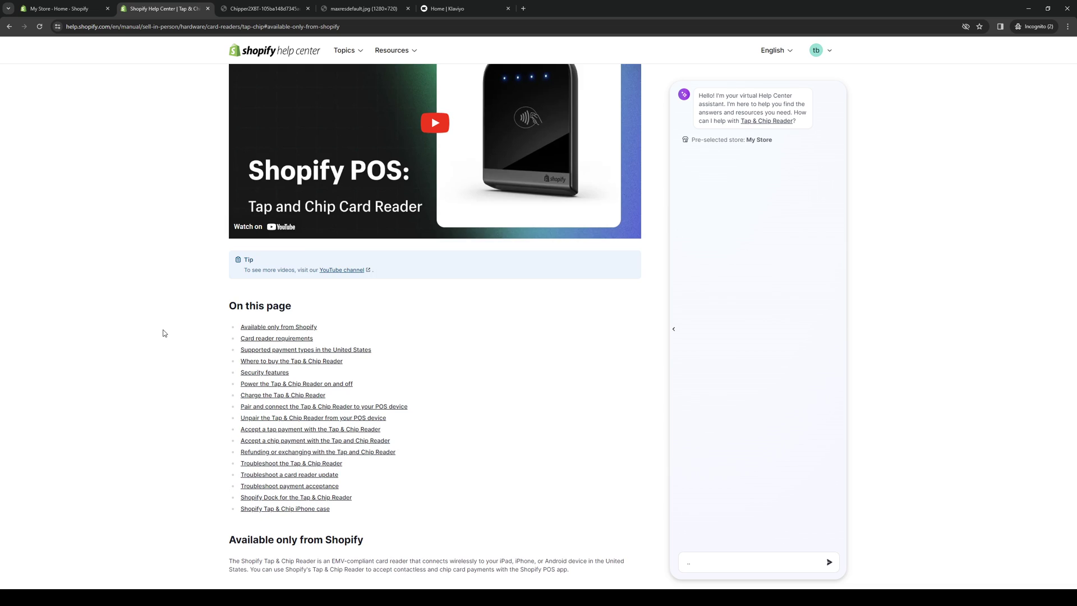
pyautogui.click(276, 361)
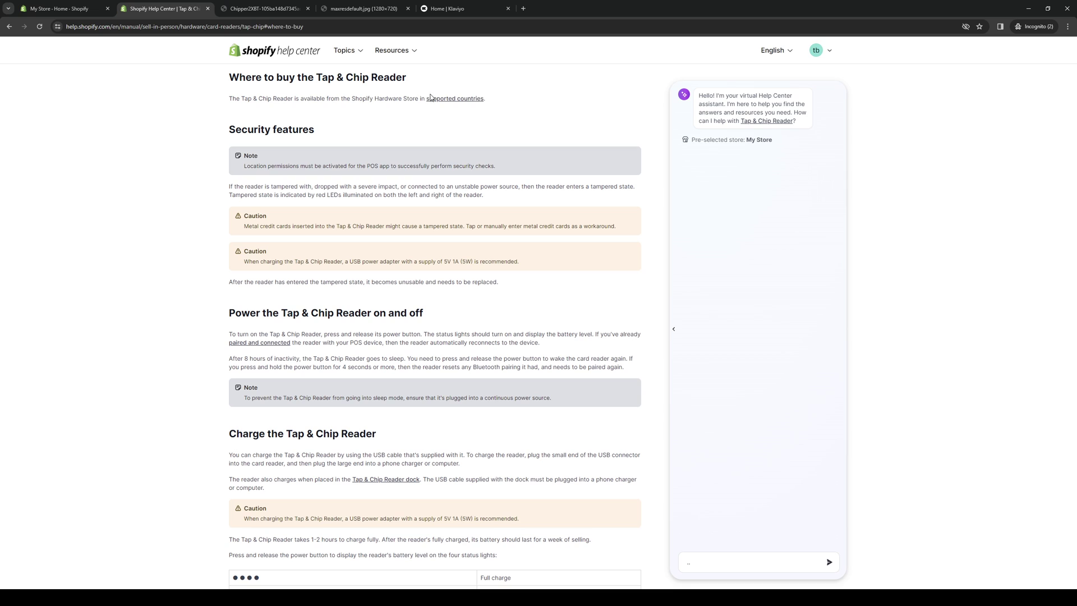
# - View the Supported POS hardware table of card reader countries, then return to the store admin
pyautogui.click(455, 100)
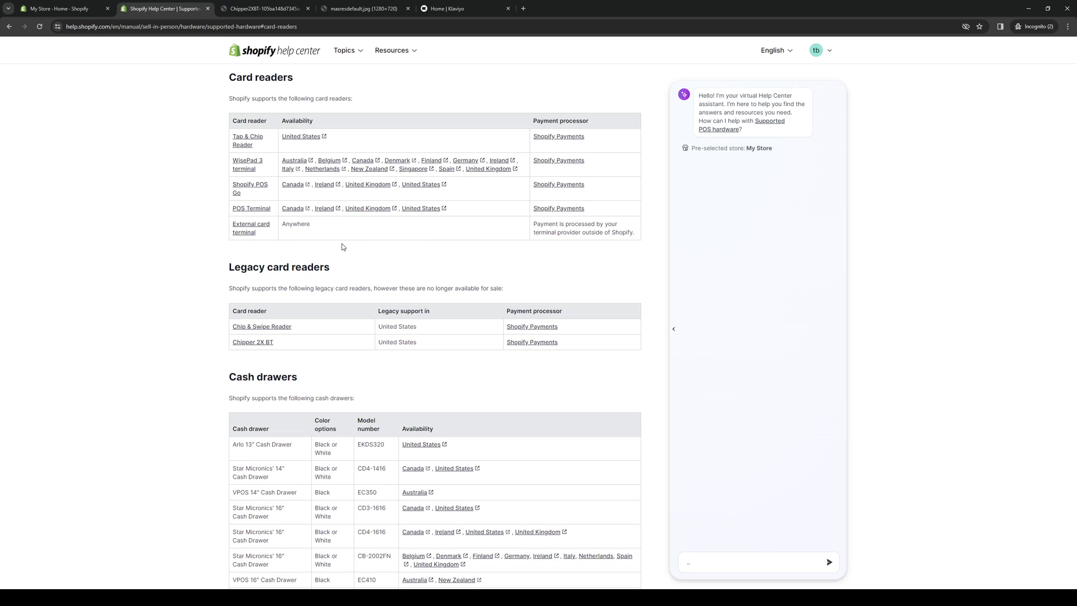
pyautogui.click(91, 8)
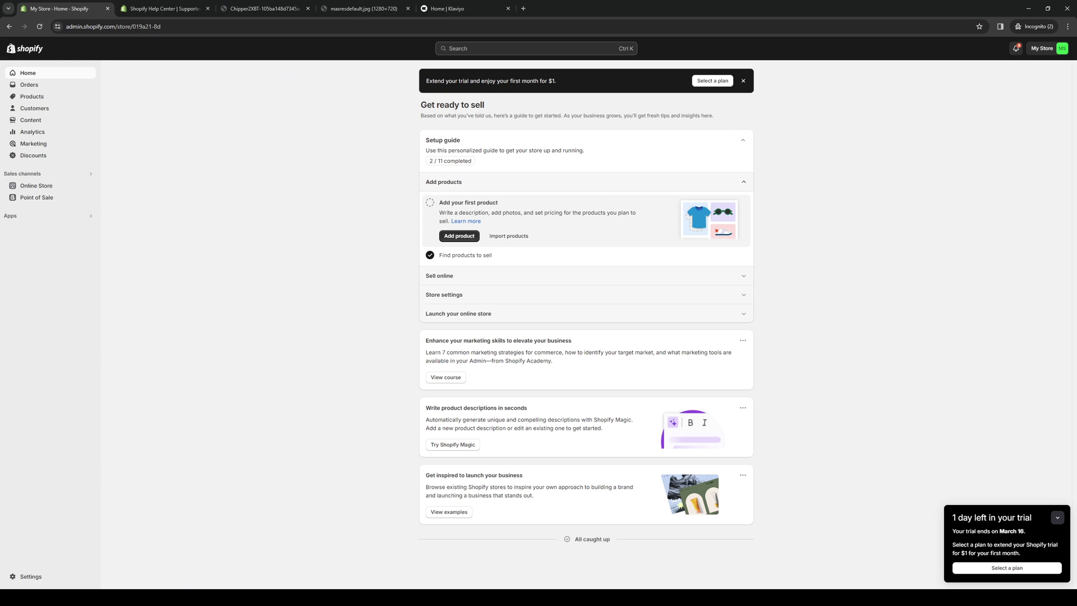